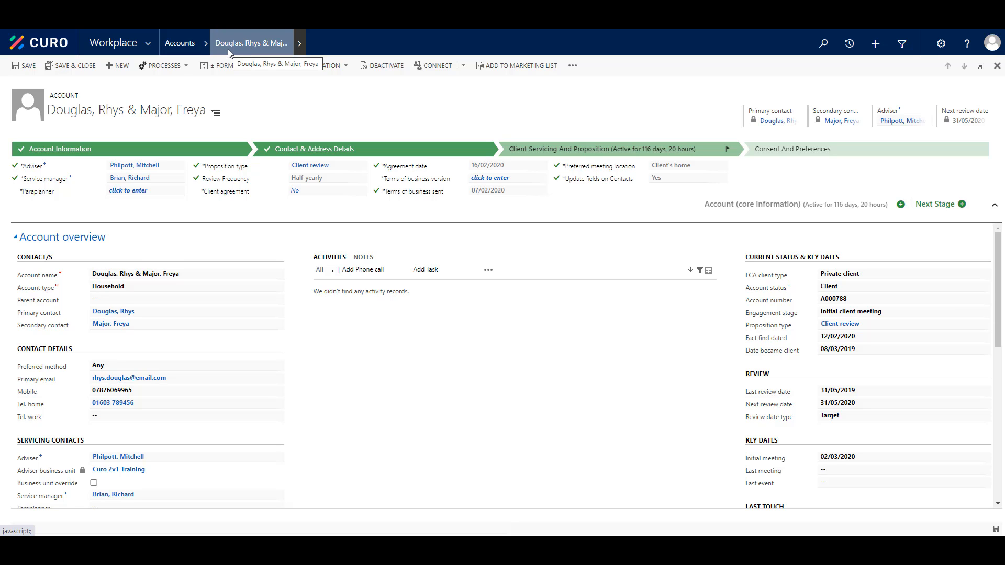
# Start a new liability record from the household account's related liabilities.
pyautogui.click(297, 52)
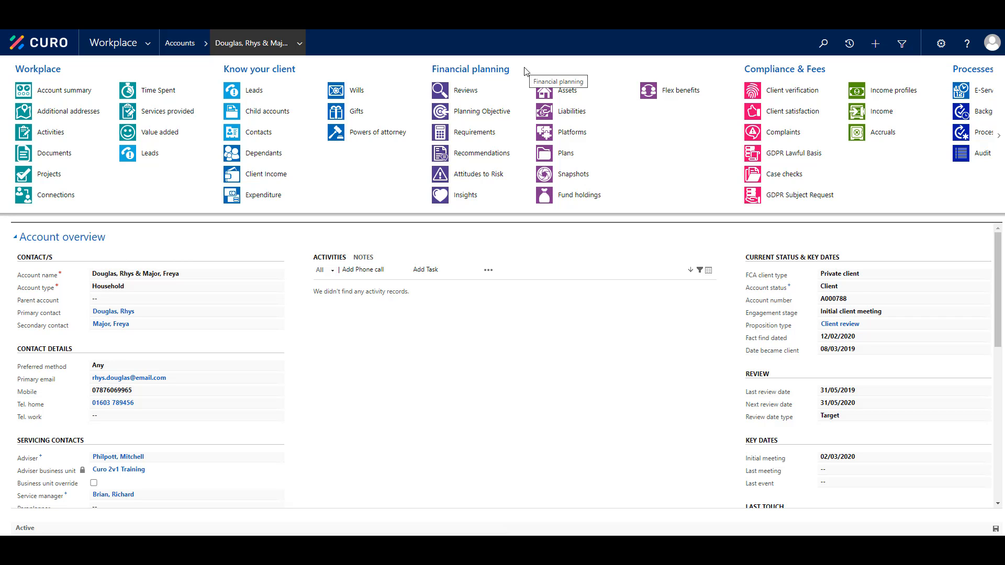
pyautogui.click(559, 113)
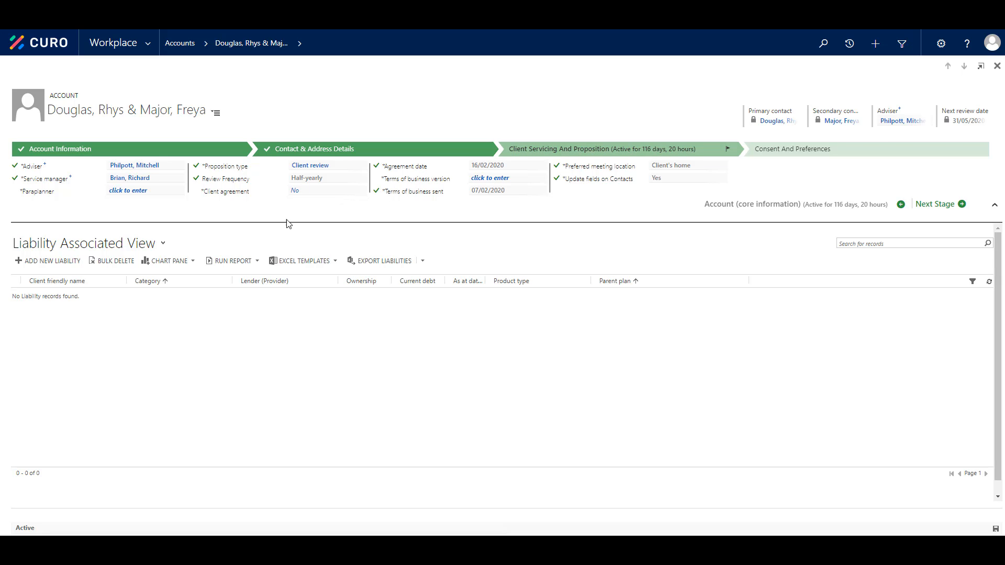
pyautogui.click(69, 265)
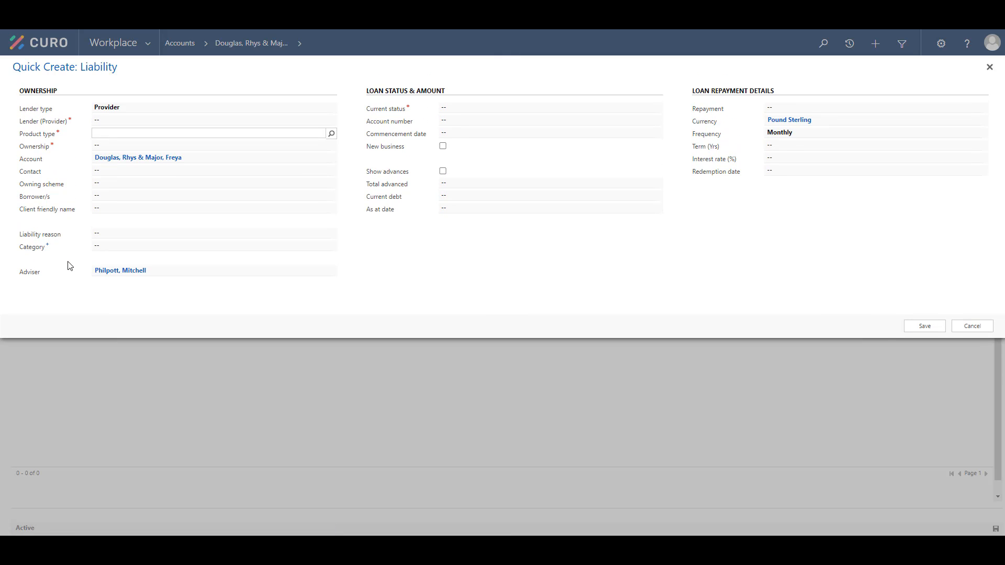
# Keep the lender type as Provider and choose Barclays Bank as the lender.
pyautogui.click(130, 111)
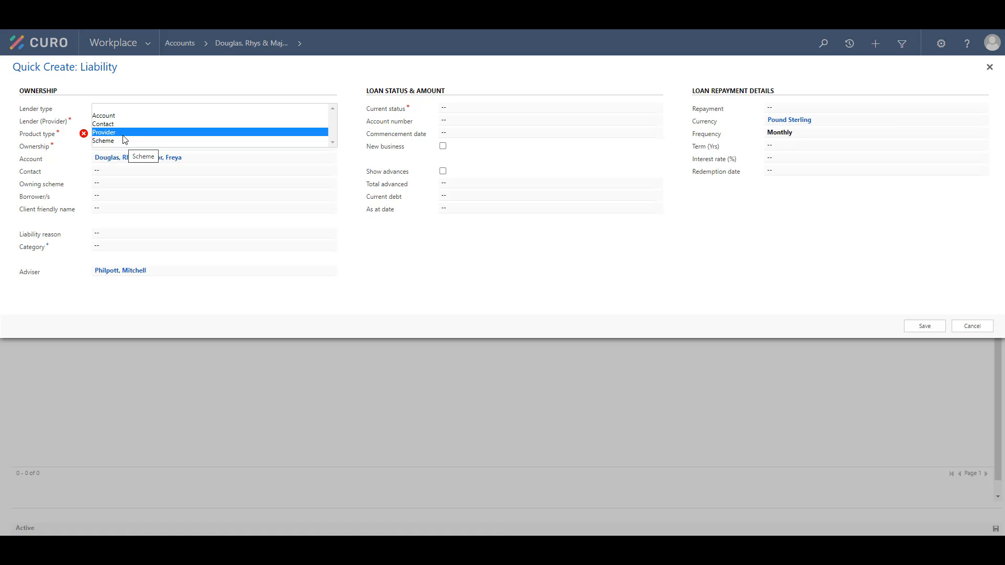
pyautogui.click(124, 133)
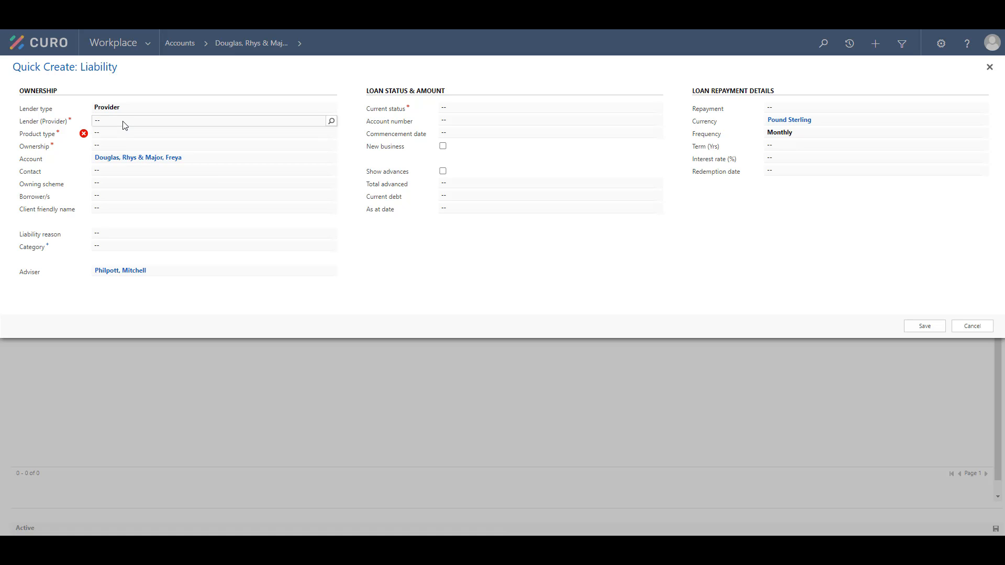
pyautogui.click(125, 121)
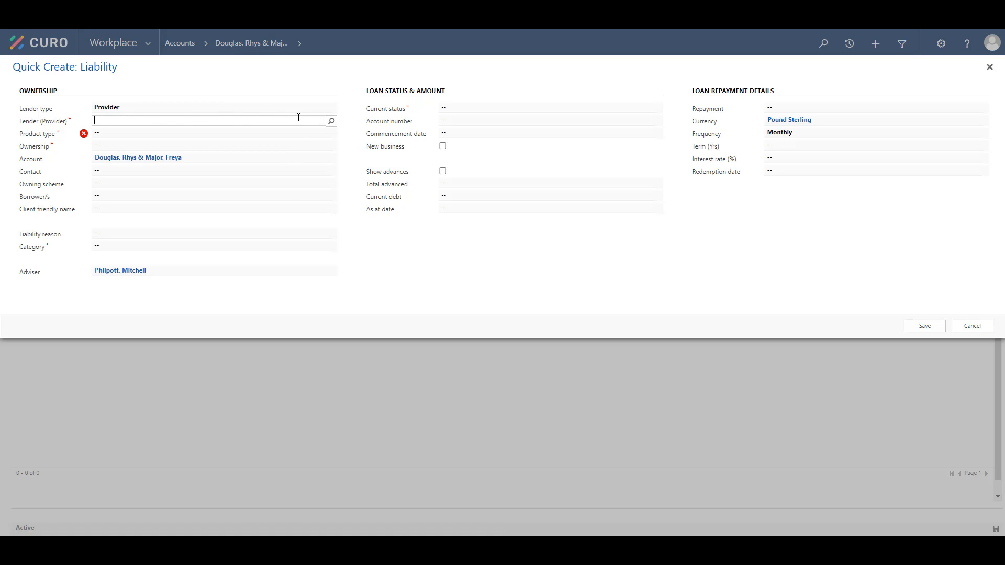
pyautogui.click(332, 123)
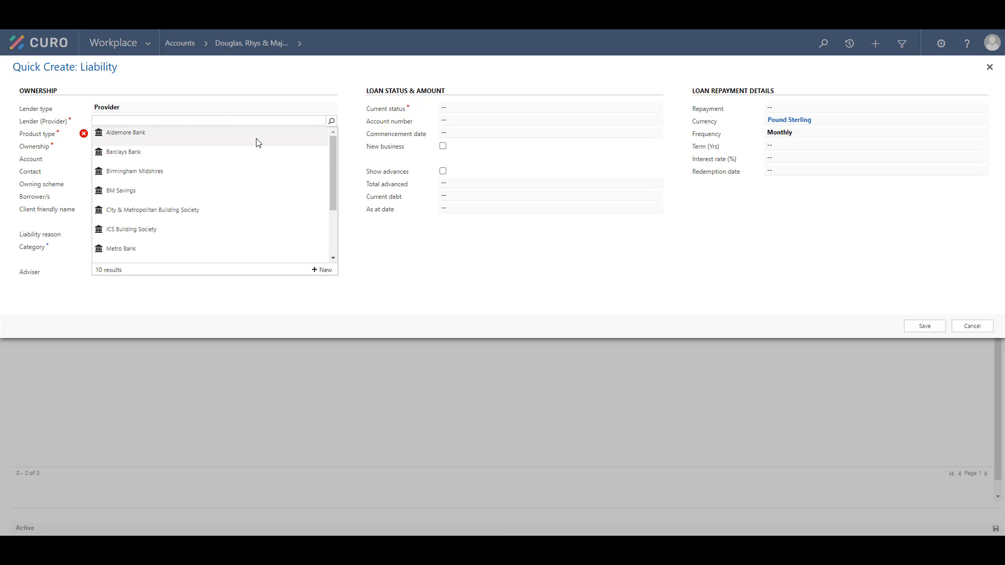
pyautogui.click(154, 161)
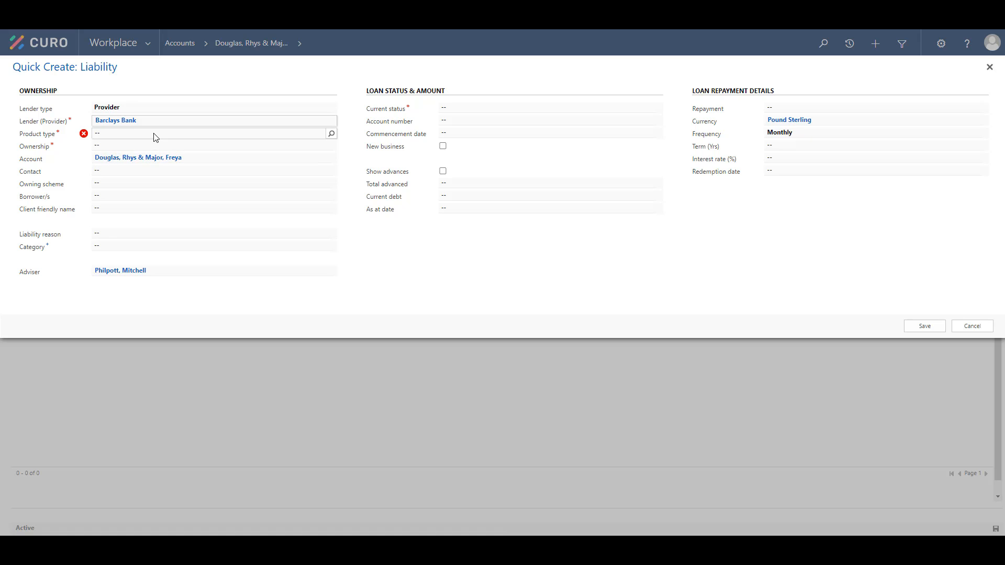
# Set the liability's product type to Repayment mortgage.
pyautogui.click(154, 133)
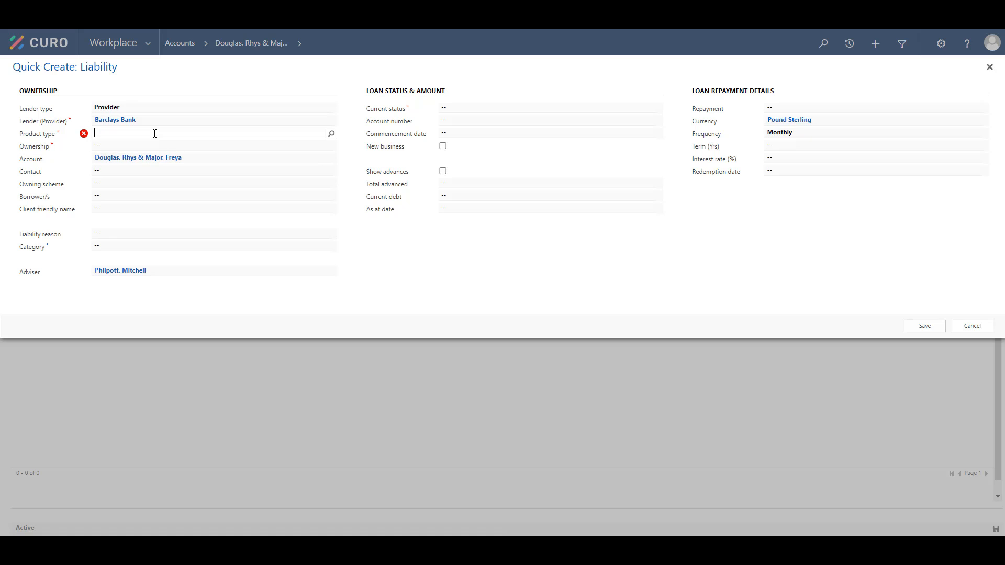
pyautogui.click(332, 134)
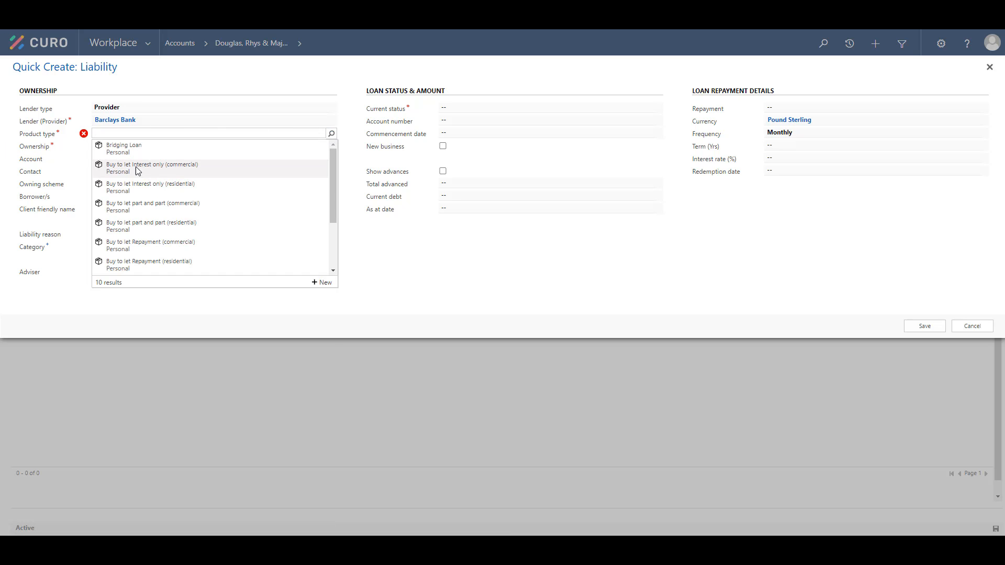
pyautogui.scroll(-3, 147, 246)
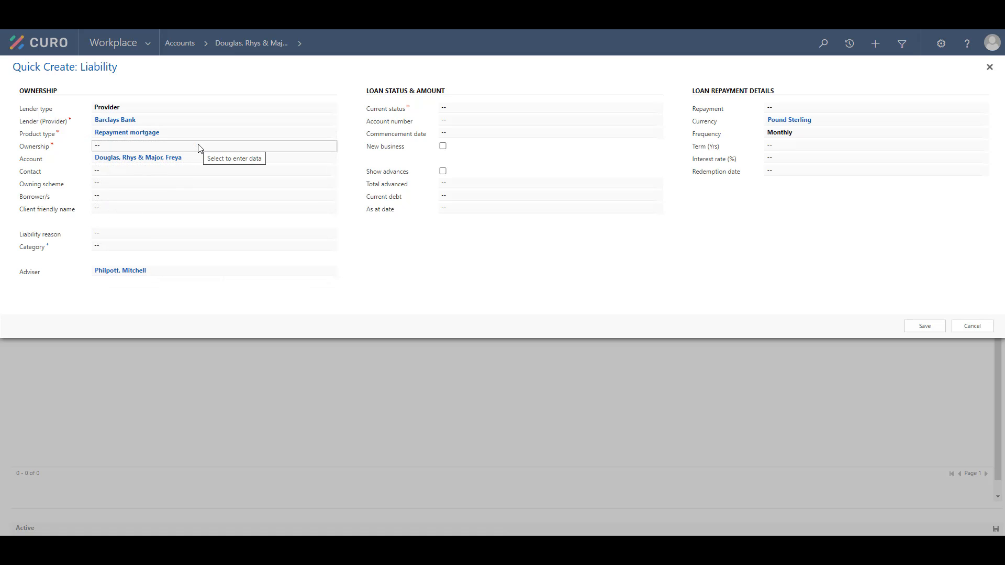
# Set the ownership to Single and choose the household's primary contact as the liability's contact.
pyautogui.click(198, 149)
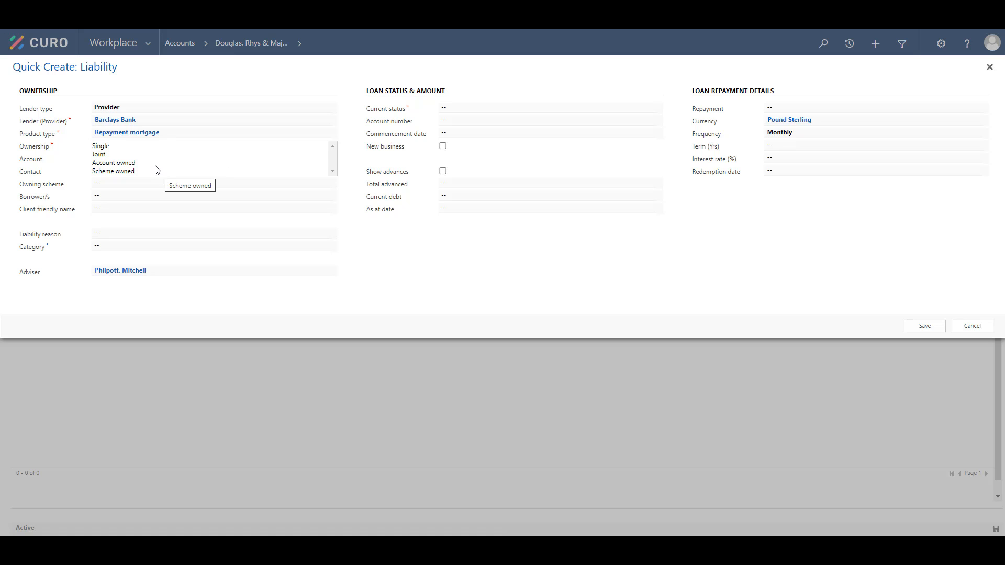
pyautogui.click(100, 146)
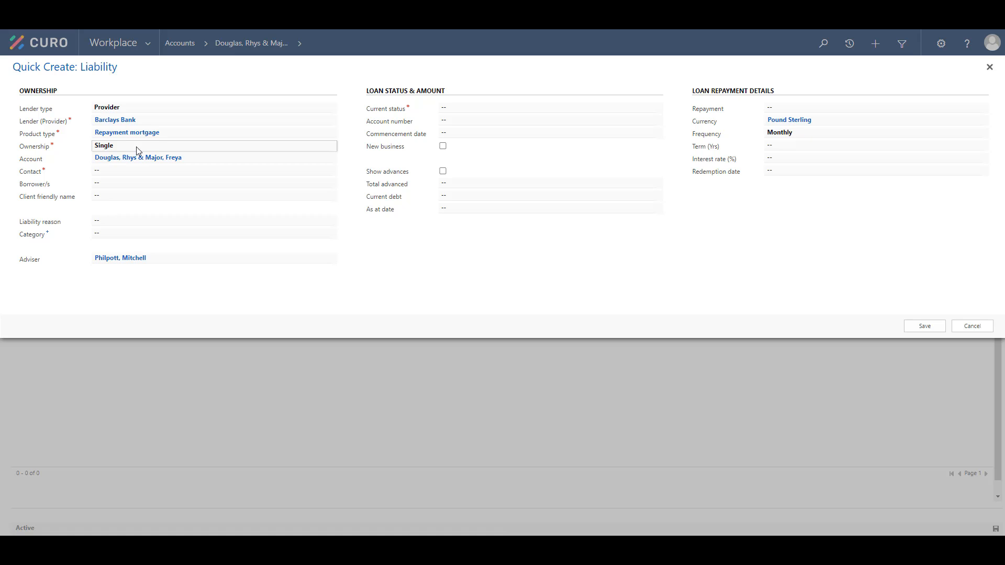
pyautogui.click(208, 170)
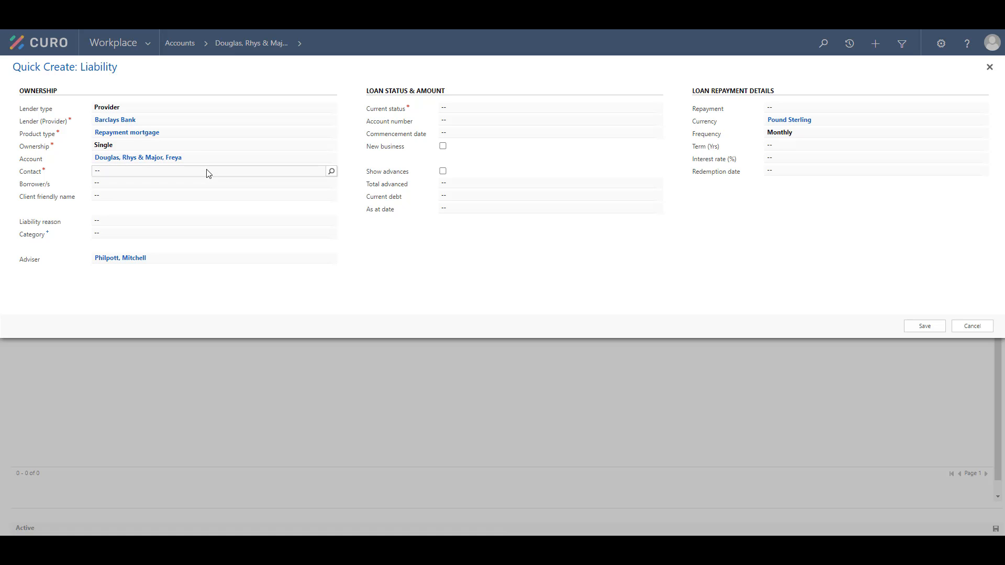
pyautogui.click(331, 171)
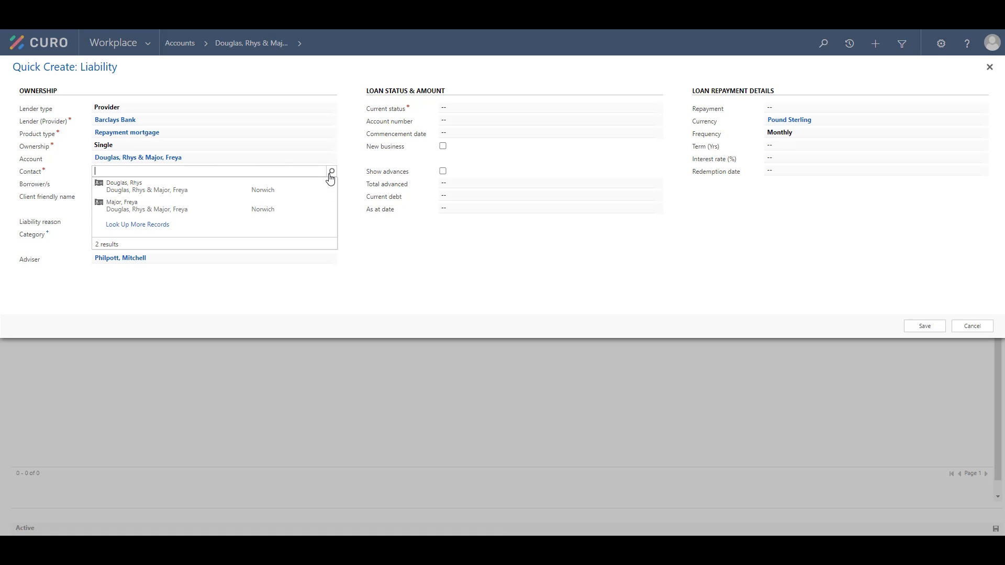
pyautogui.click(180, 188)
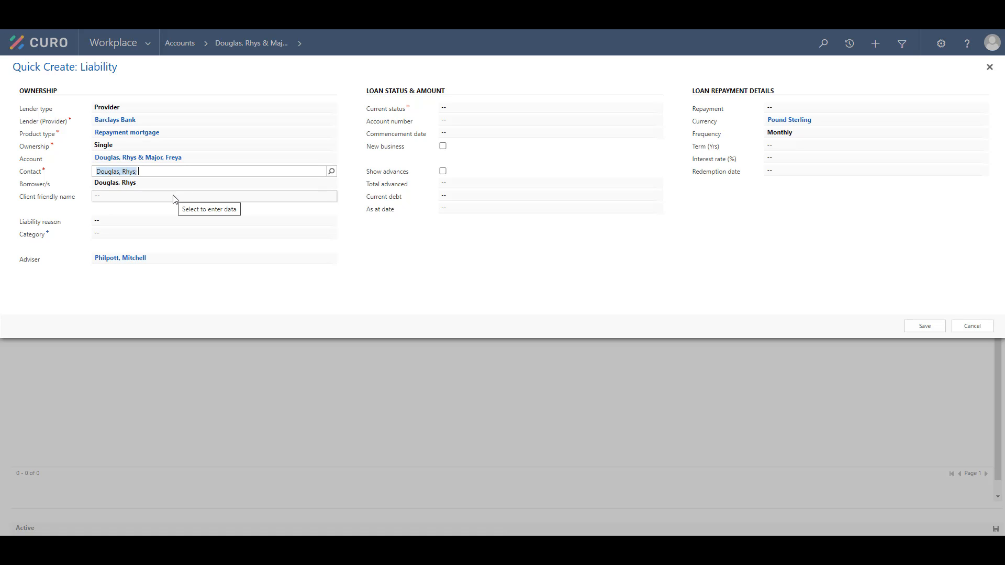
# Enter Gordon Street Mortgage as the client friendly name.
pyautogui.click(174, 197)
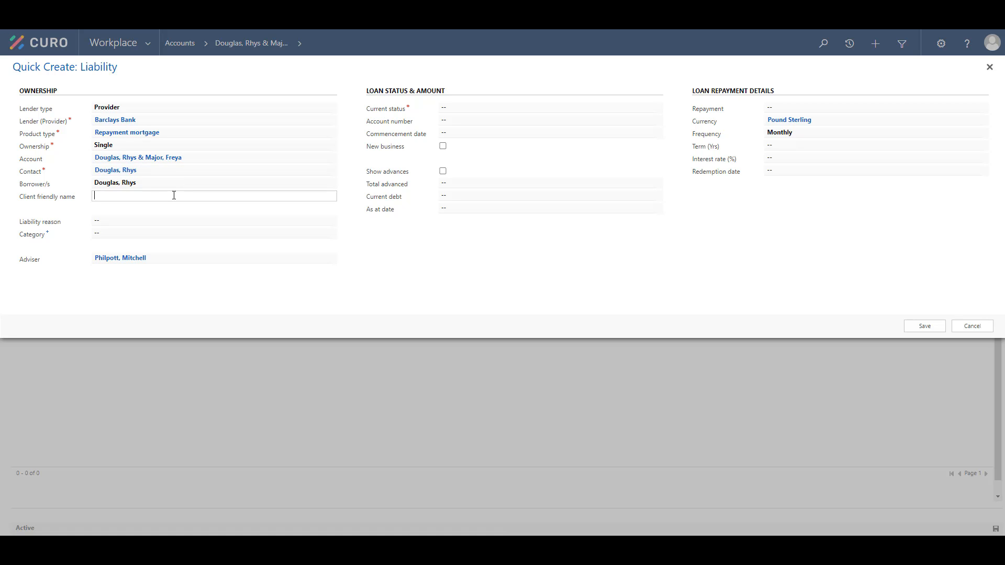
pyautogui.write('Gordon Street Mortgage')
# Set the liability reason to Long term structured debt and the category to Mortgage on investment property.
pyautogui.click(165, 225)
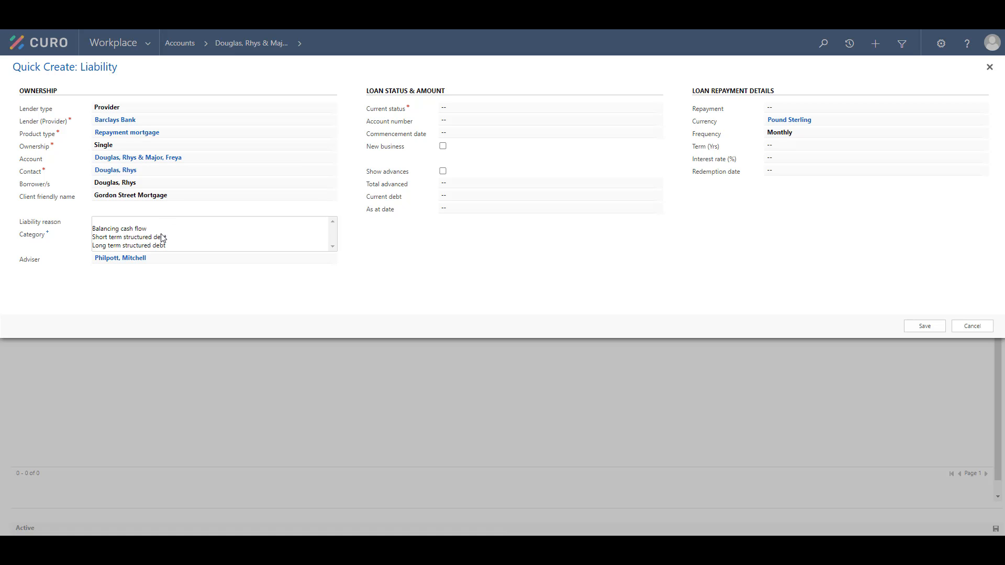
pyautogui.click(160, 245)
pyautogui.click(160, 239)
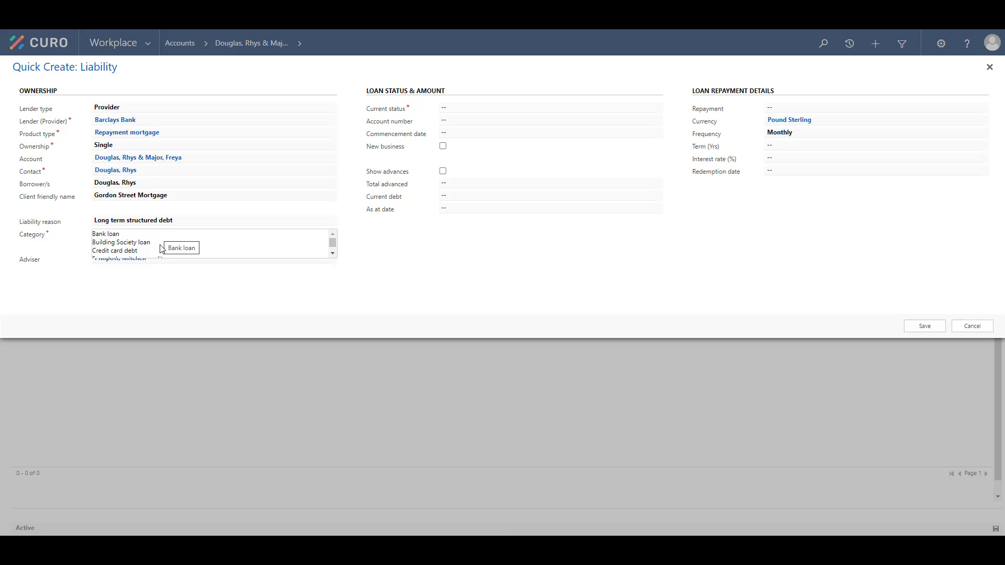
pyautogui.scroll(-2, 163, 249)
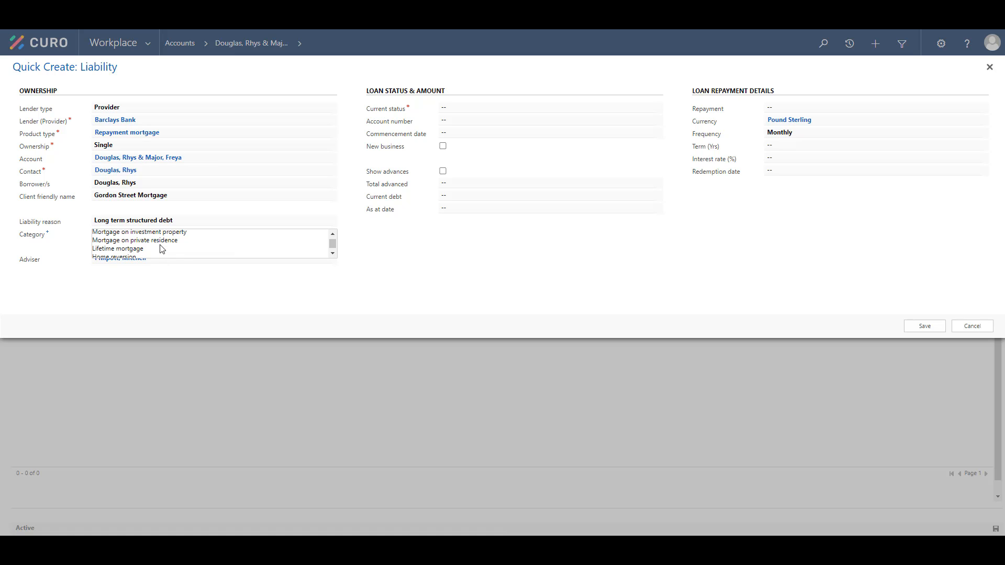
pyautogui.click(163, 235)
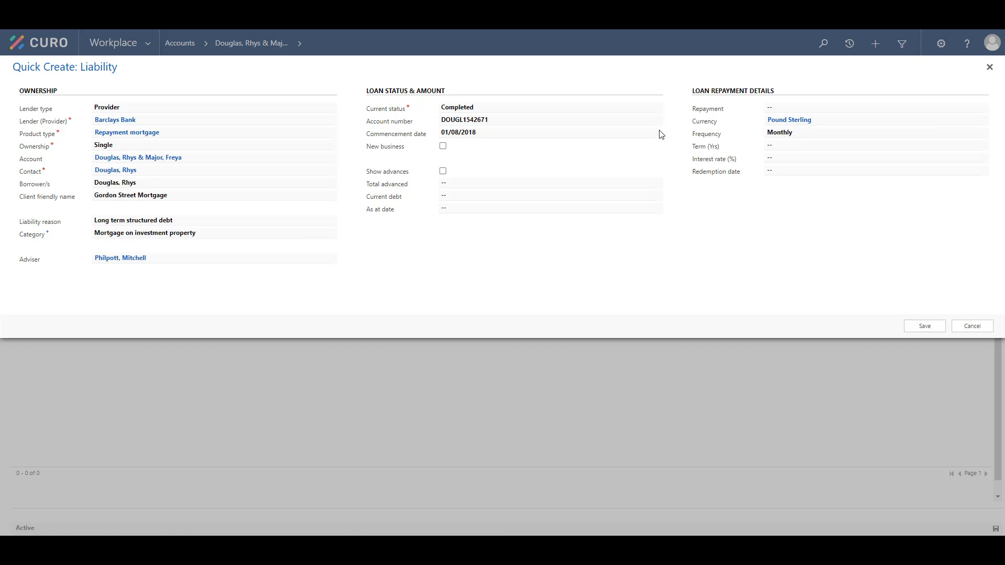
# Switch the Show advances option on and back off, and save the new liability.
pyautogui.click(443, 172)
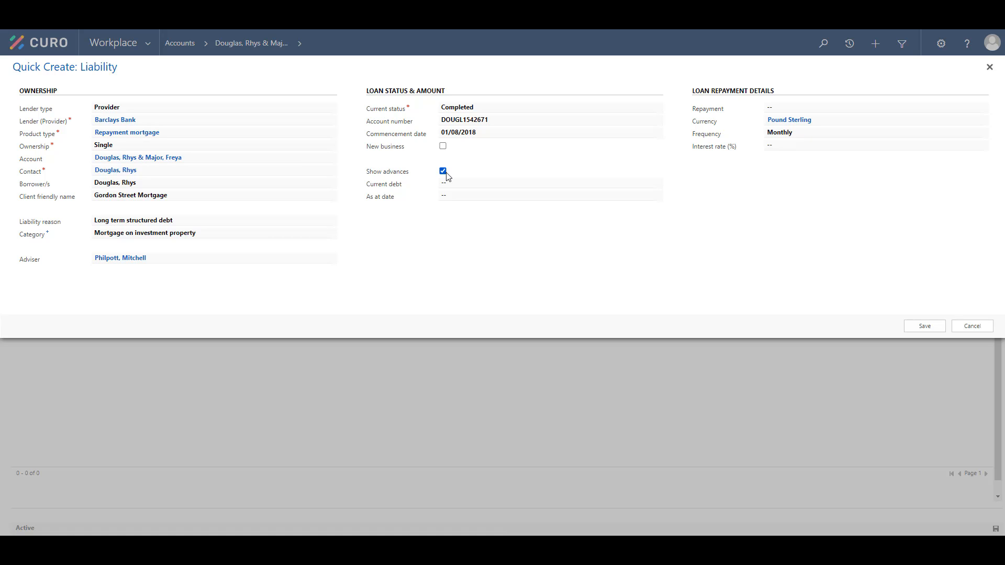
pyautogui.click(446, 173)
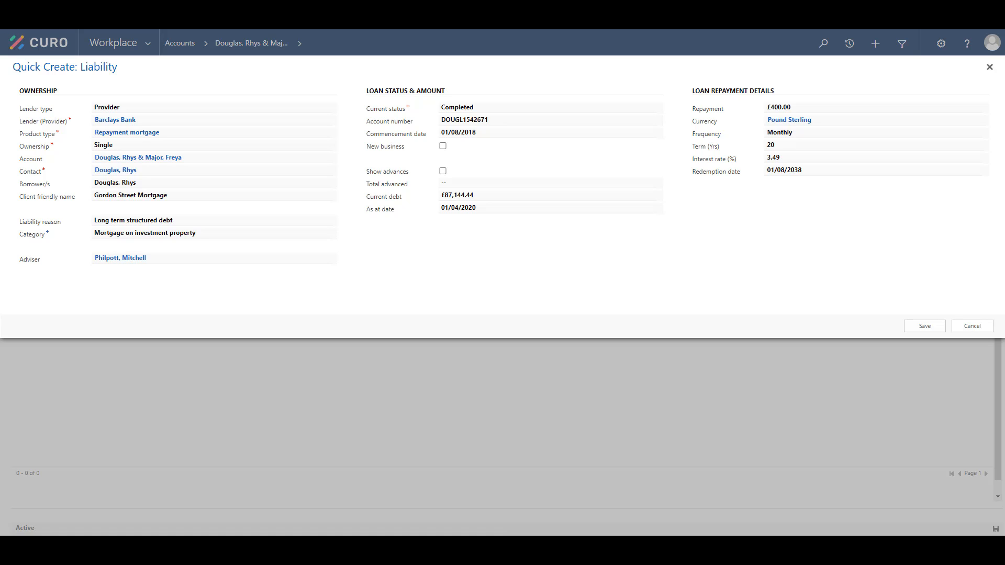
pyautogui.click(911, 331)
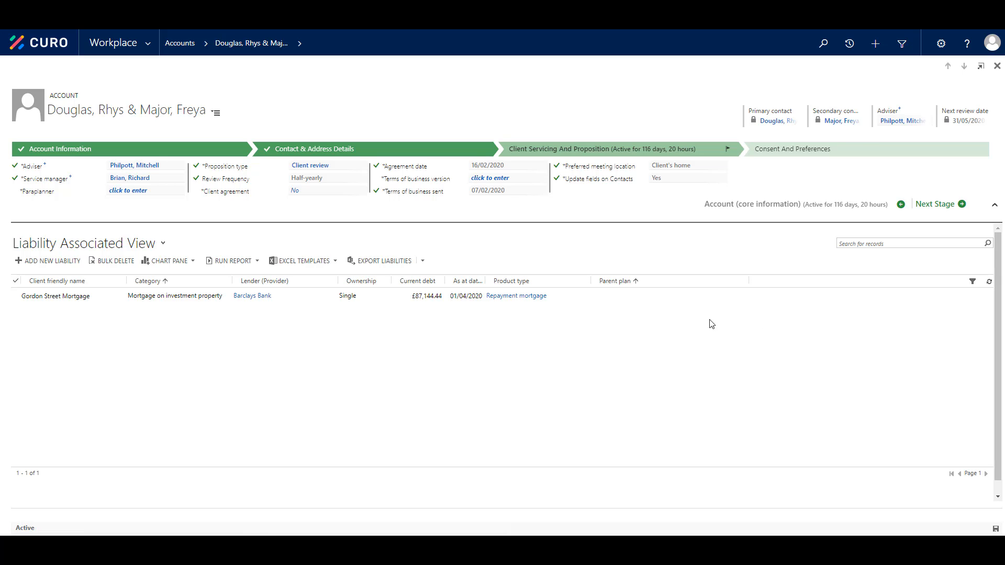
# Open the Gordon Street Mortgage liability and go to its Security and related records section.
pyautogui.click(557, 296)
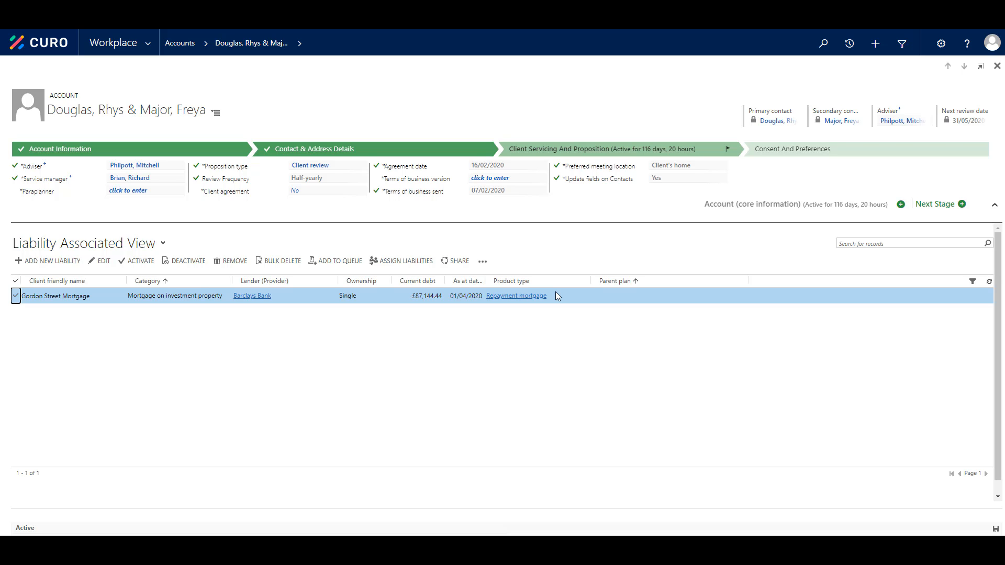
pyautogui.doubleClick(556, 296)
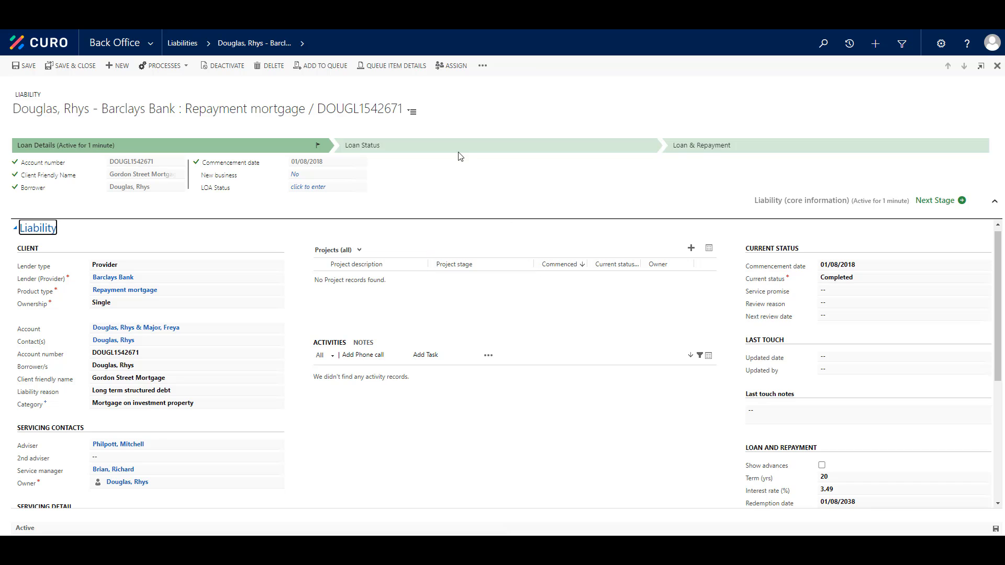
pyautogui.click(414, 112)
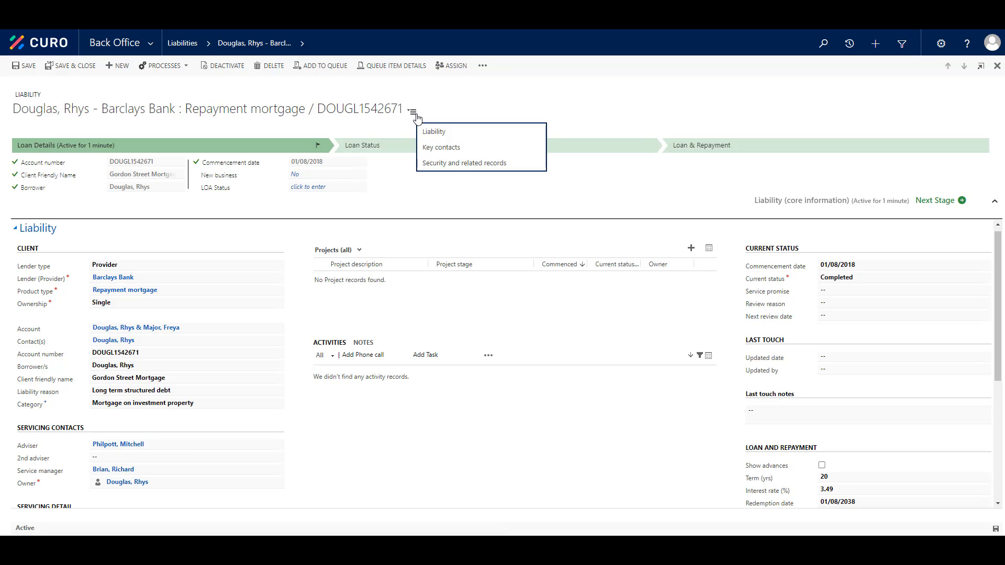
pyautogui.click(458, 163)
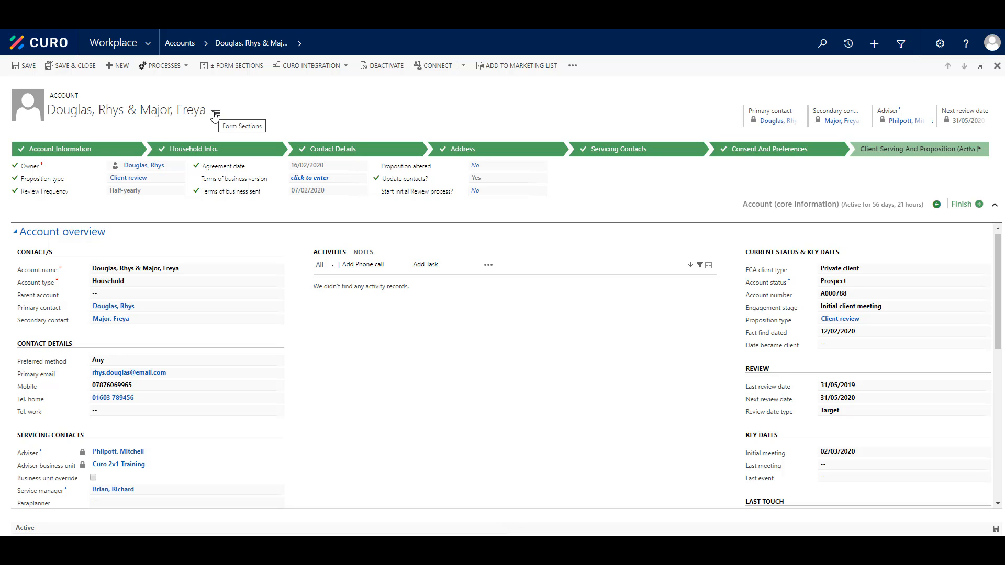
# View the household account's Household details section and the primary contact's Estate section.
pyautogui.click(215, 114)
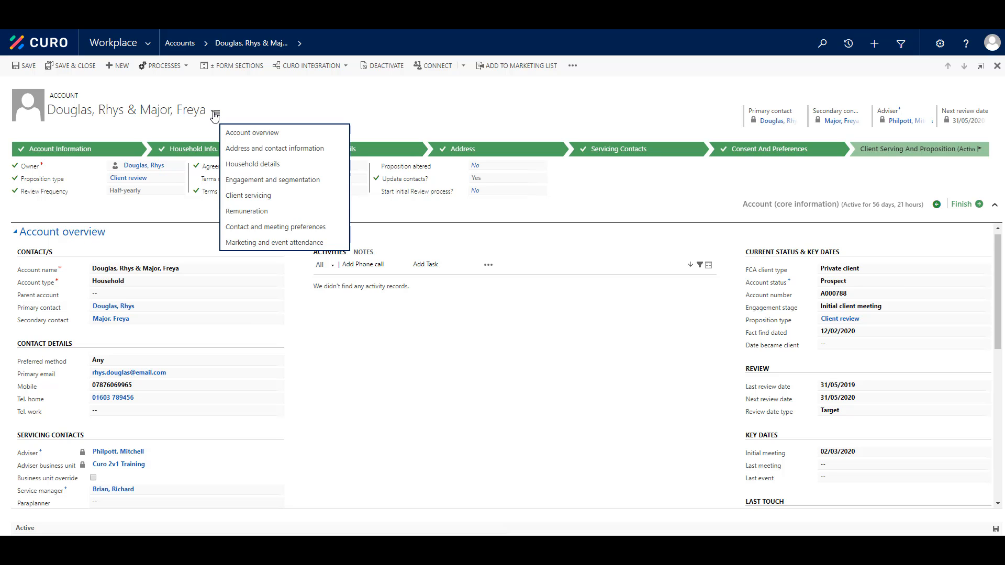
pyautogui.click(298, 164)
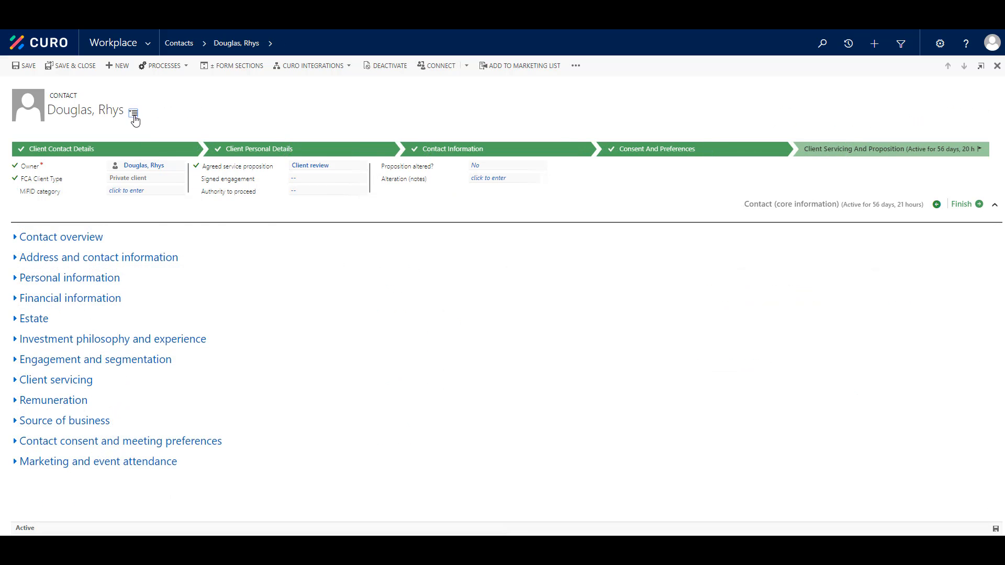
pyautogui.click(135, 113)
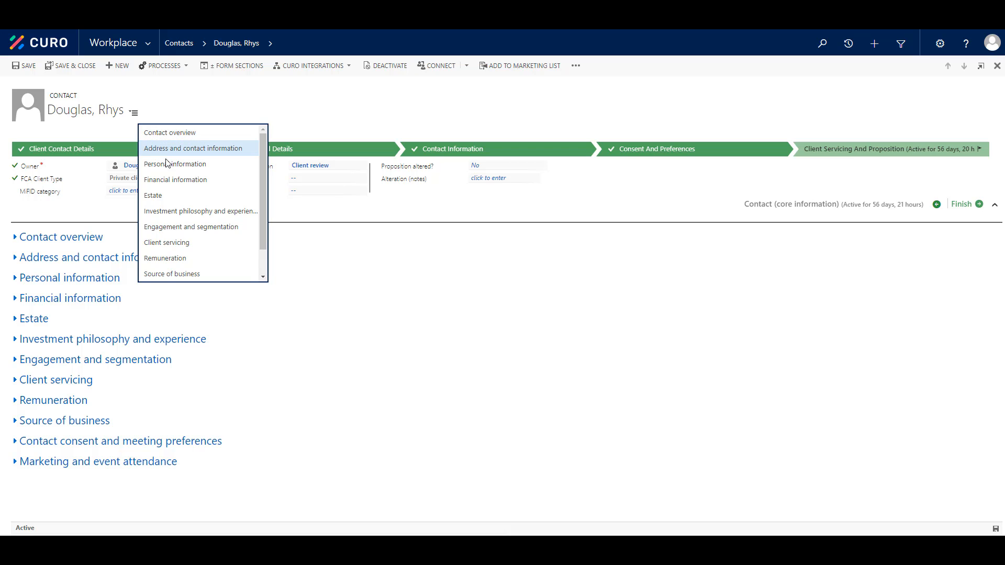
pyautogui.click(179, 196)
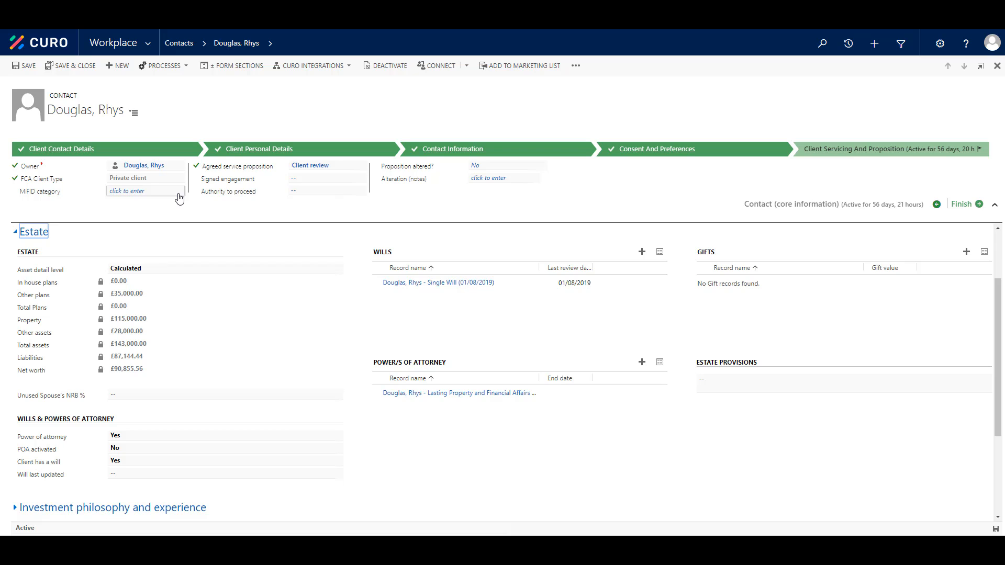